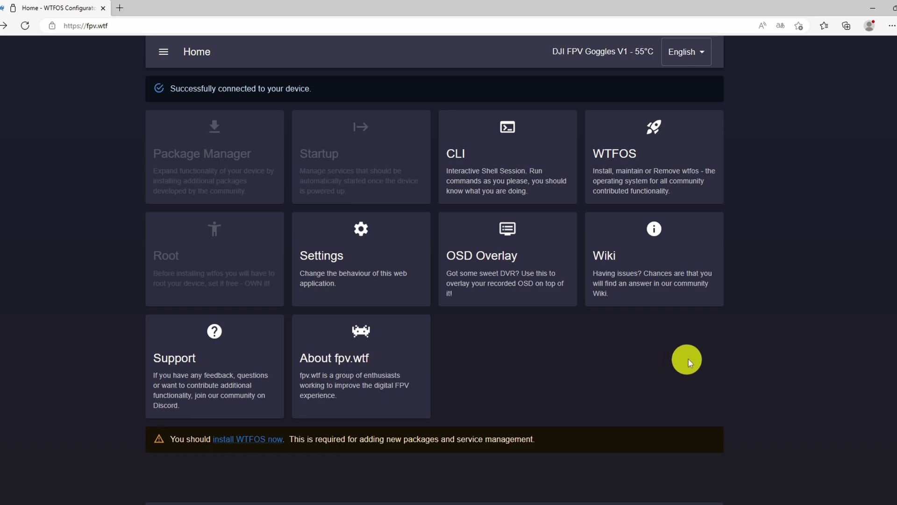
# Install WTFOS on the connected DJI FPV Goggles V1.
pyautogui.click(703, 148)
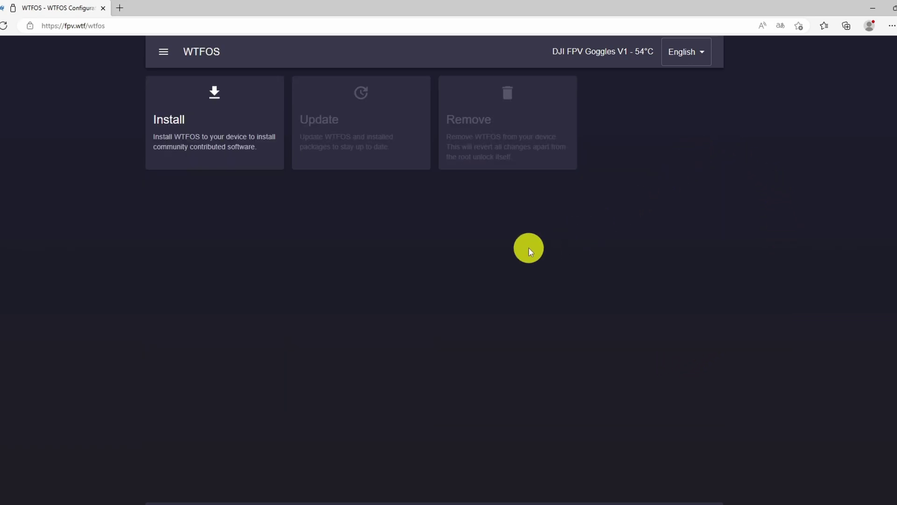
pyautogui.click(251, 107)
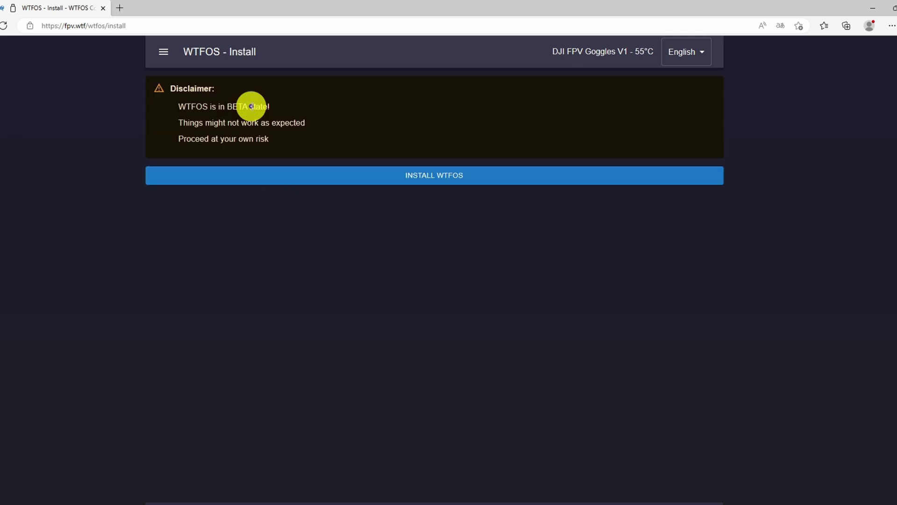
pyautogui.click(365, 179)
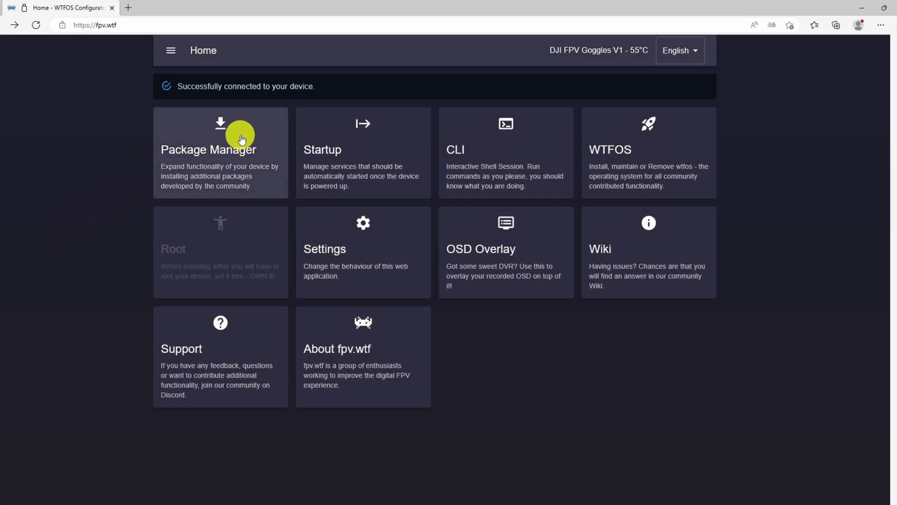
# Install the fcc-unlock and msp-osd packages on the DJI FPV Goggles V1.
pyautogui.click(265, 133)
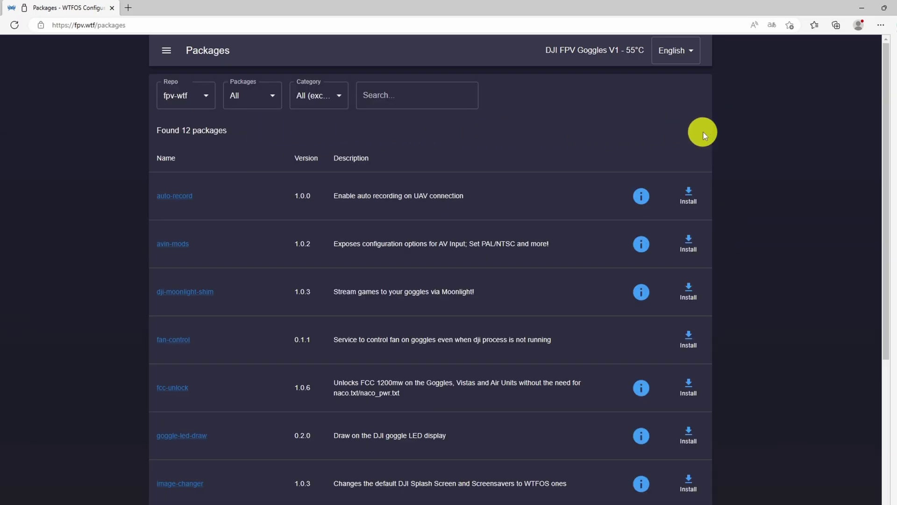
pyautogui.moveTo(883, 140); pyautogui.dragTo(834, 205)
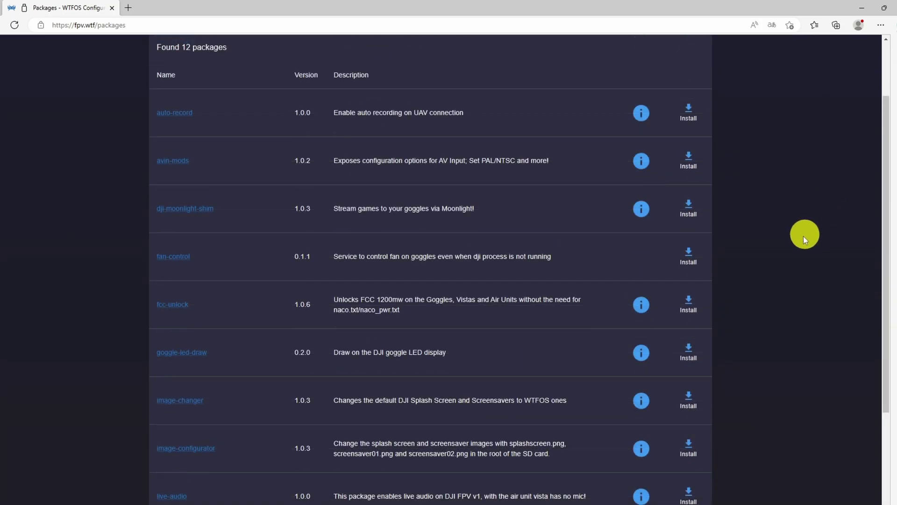
pyautogui.click(690, 310)
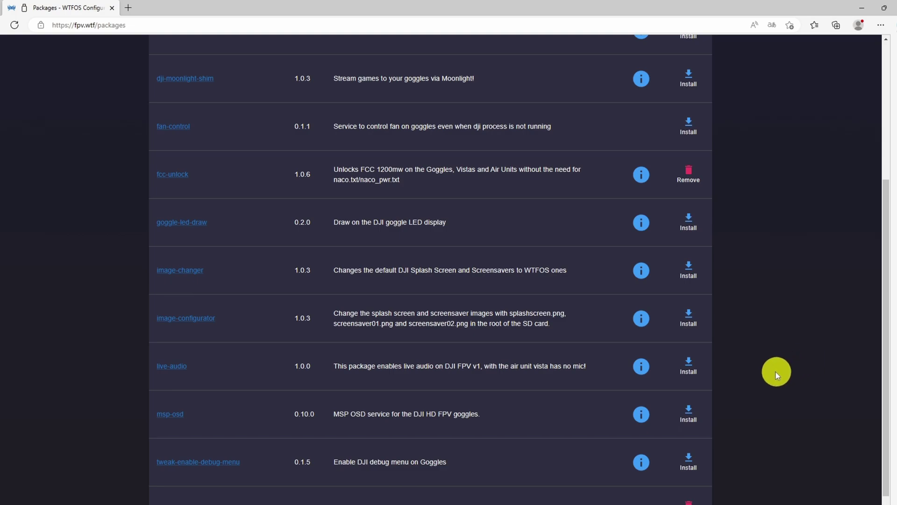
pyautogui.click(683, 422)
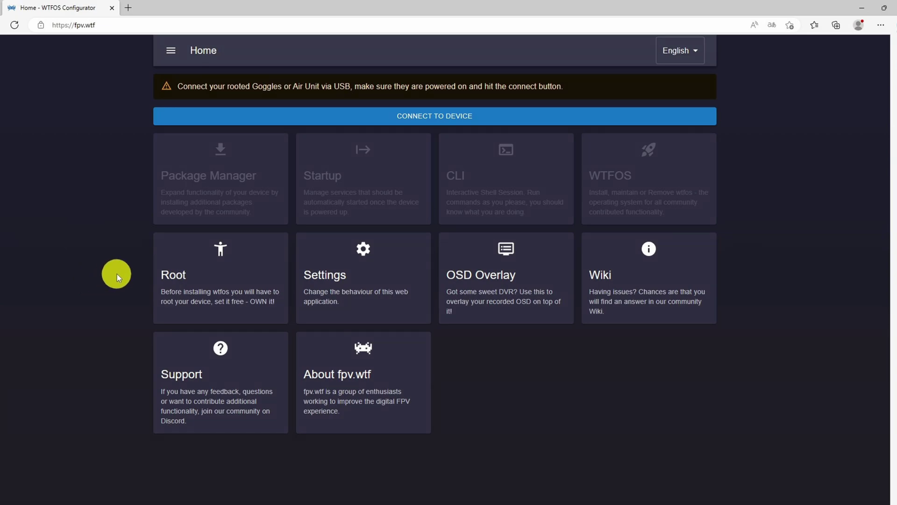
# Root the air unit through the CDC Serial (COM15) port.
pyautogui.click(187, 255)
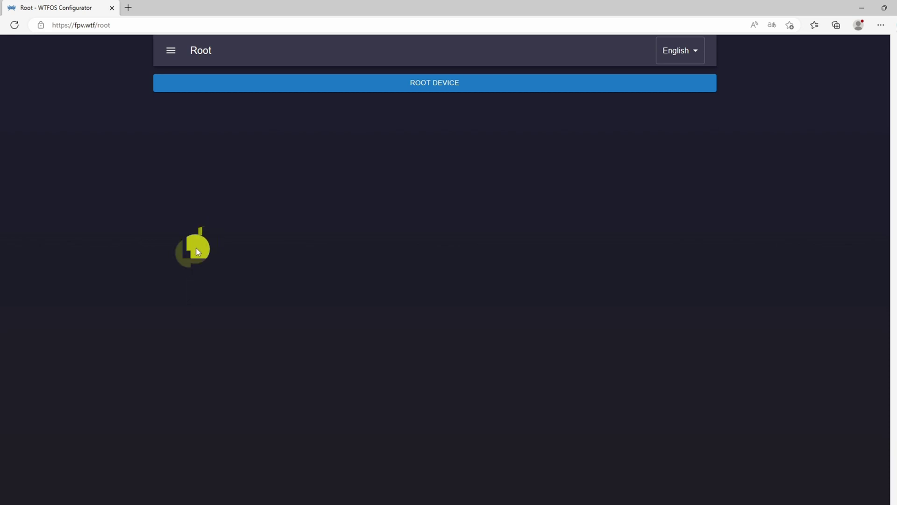
pyautogui.click(380, 85)
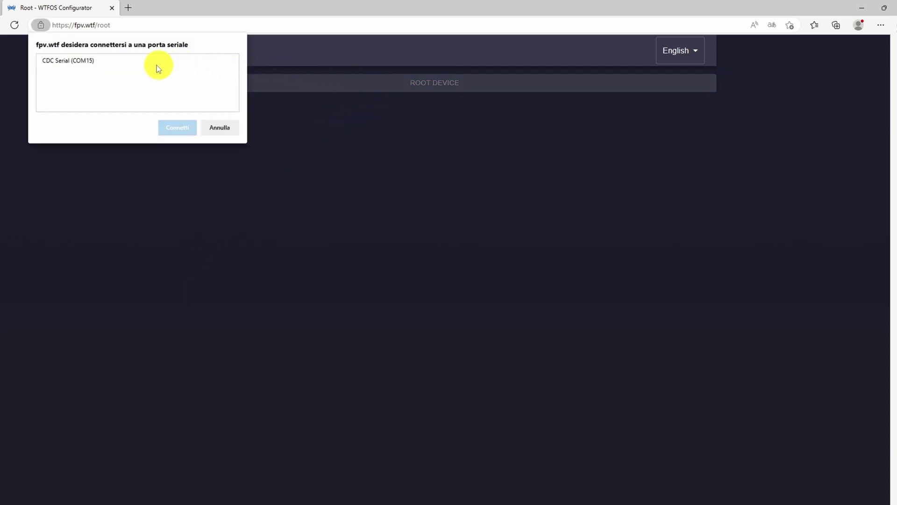
pyautogui.click(91, 62)
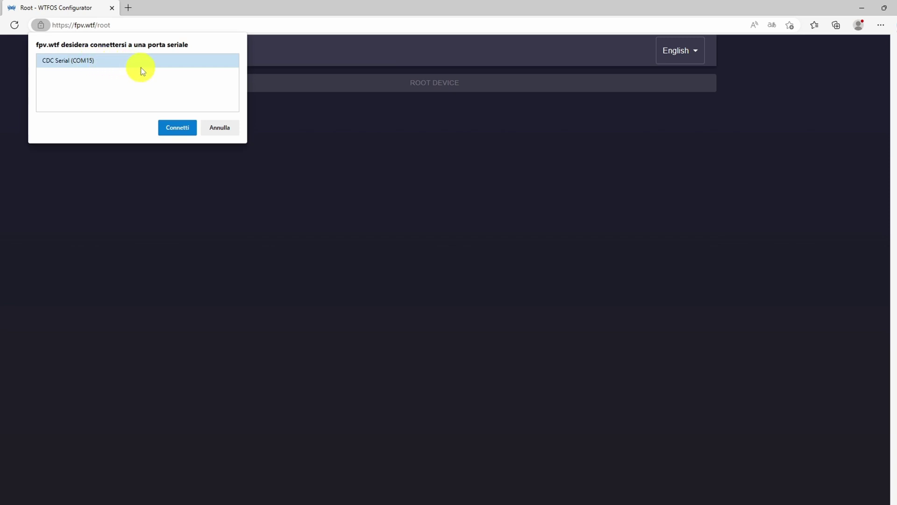
pyautogui.click(165, 131)
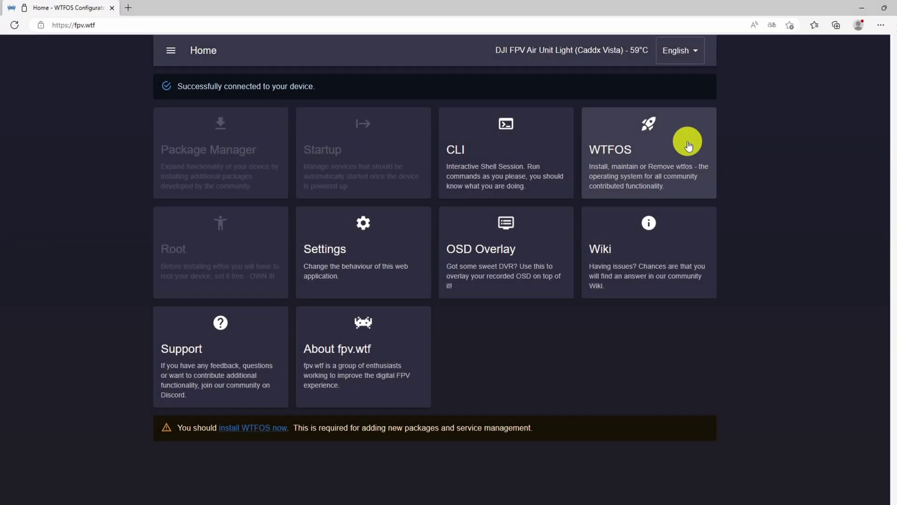
# Install WTFOS on the connected DJI FPV Air Unit Light (Caddx Vista).
pyautogui.click(688, 145)
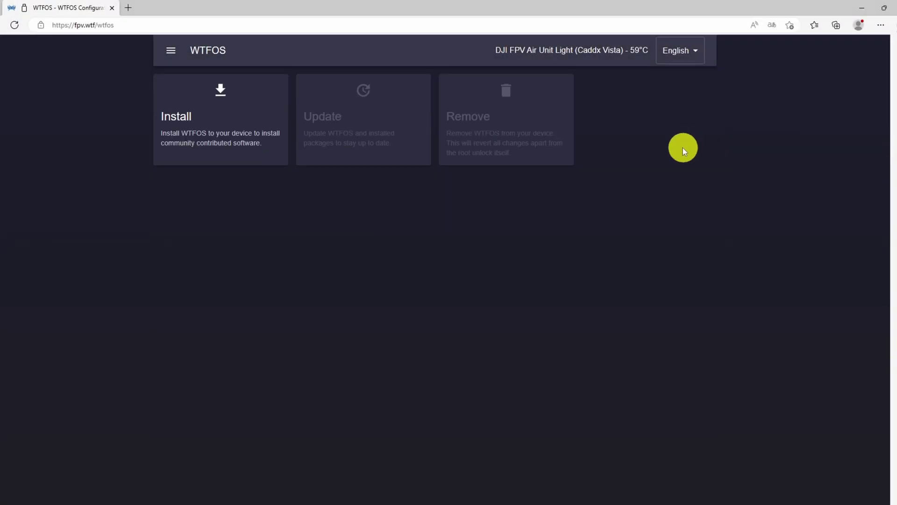
pyautogui.click(258, 107)
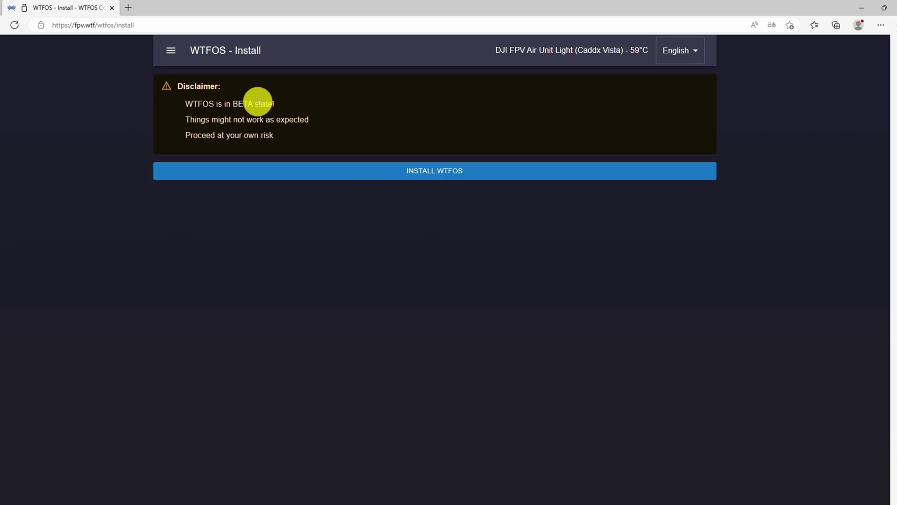
pyautogui.click(374, 172)
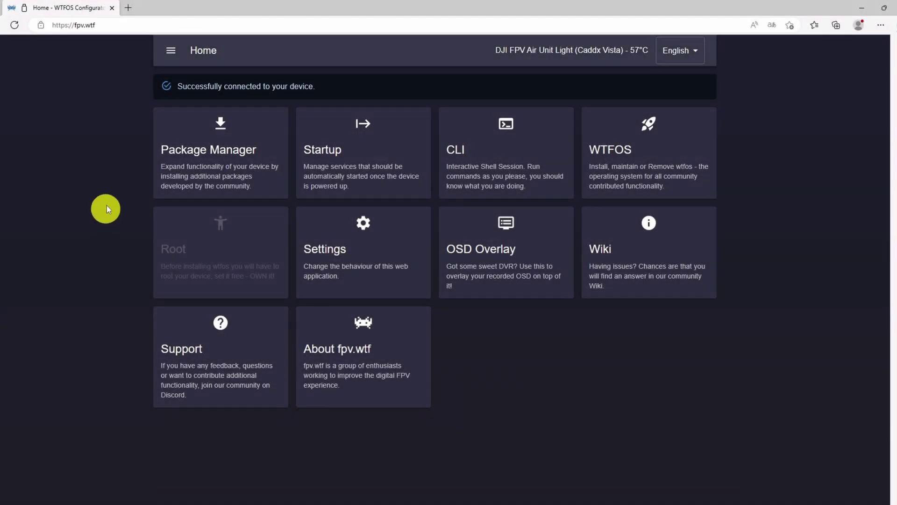
# Install the fcc-unlock and msp-osd packages on the Caddx Vista air unit.
pyautogui.click(178, 128)
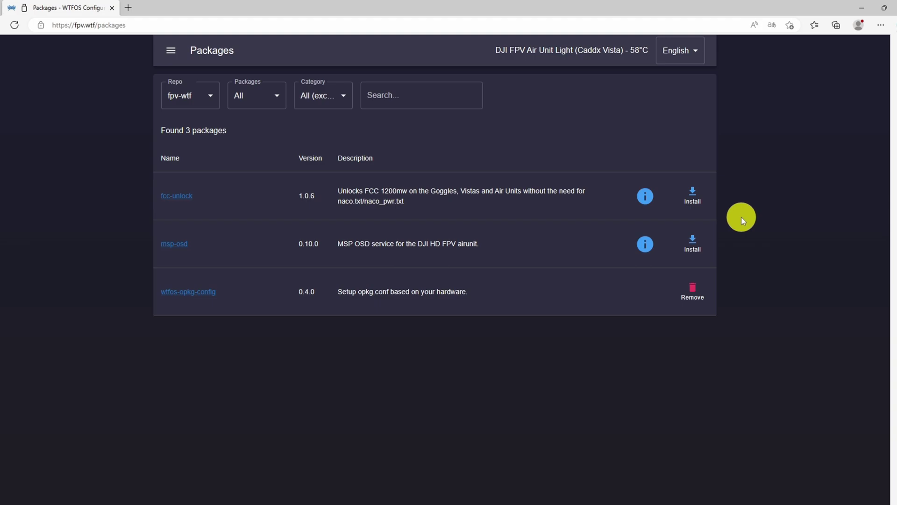
pyautogui.click(690, 198)
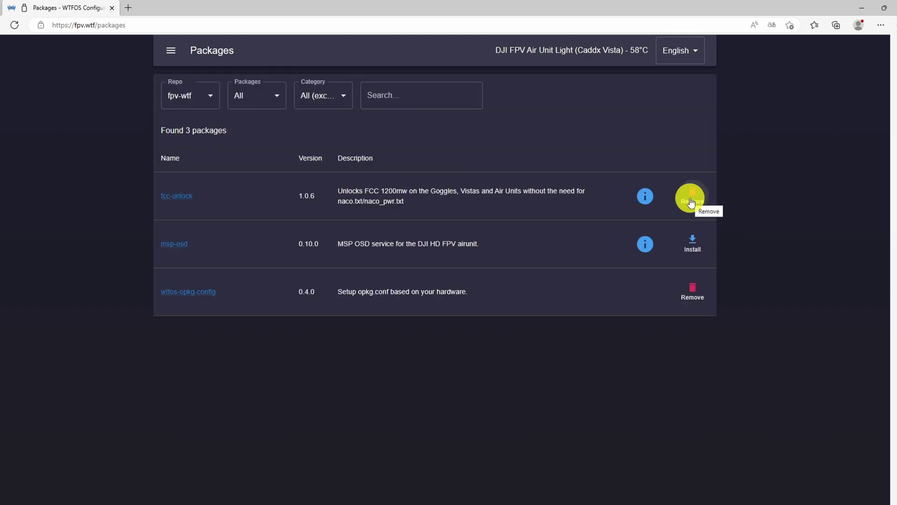
pyautogui.click(694, 247)
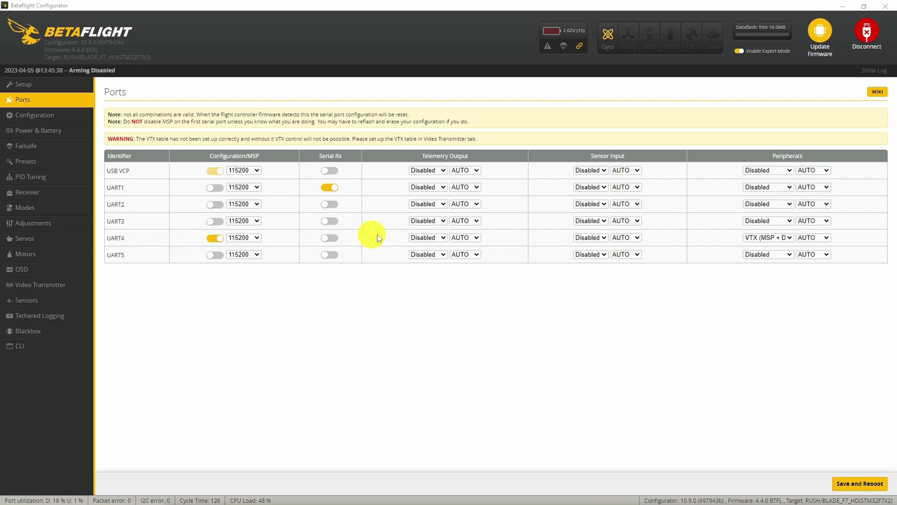
# In Betaflight Configurator, check the peripheral options of UART4, keeping VTX (MSP + Displayport) selected.
pyautogui.click(790, 238)
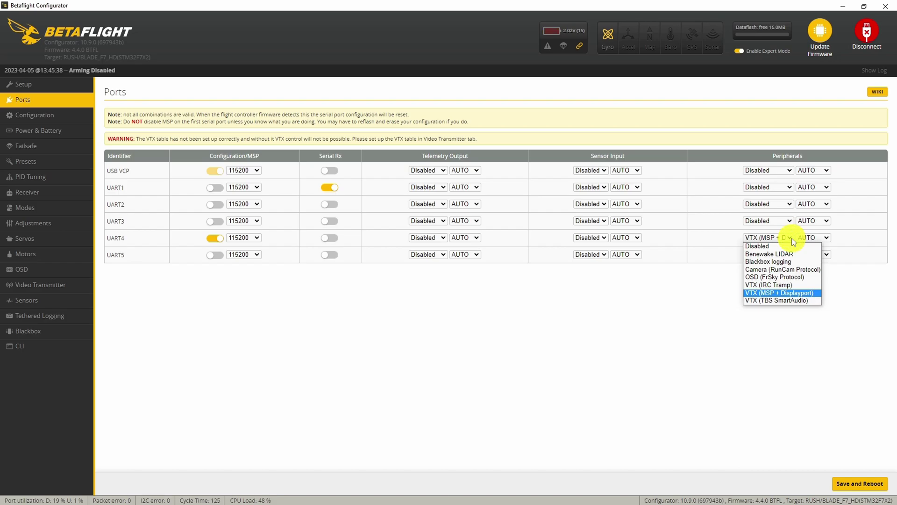
pyautogui.click(793, 238)
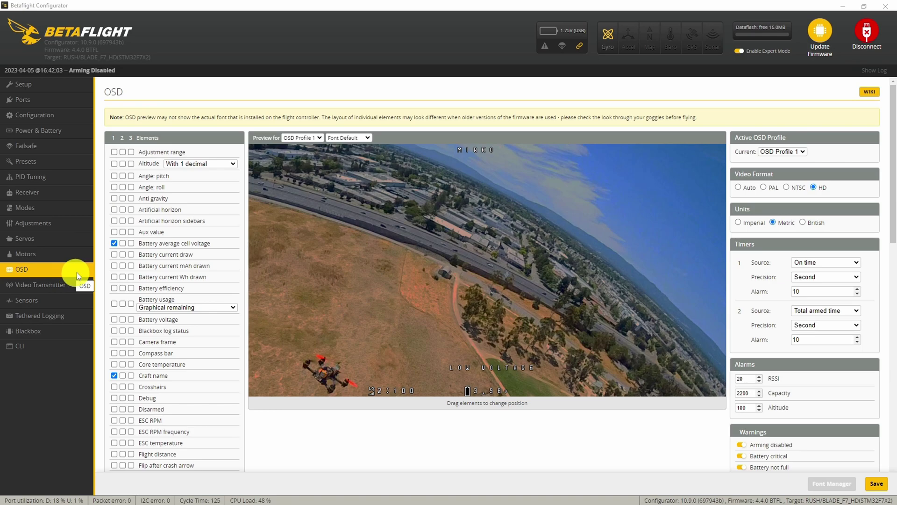
# Review the list of OSD elements for the HD video format and save the OSD configuration.
pyautogui.scroll(-2, 207, 242)
pyautogui.scroll(-5, 209, 266)
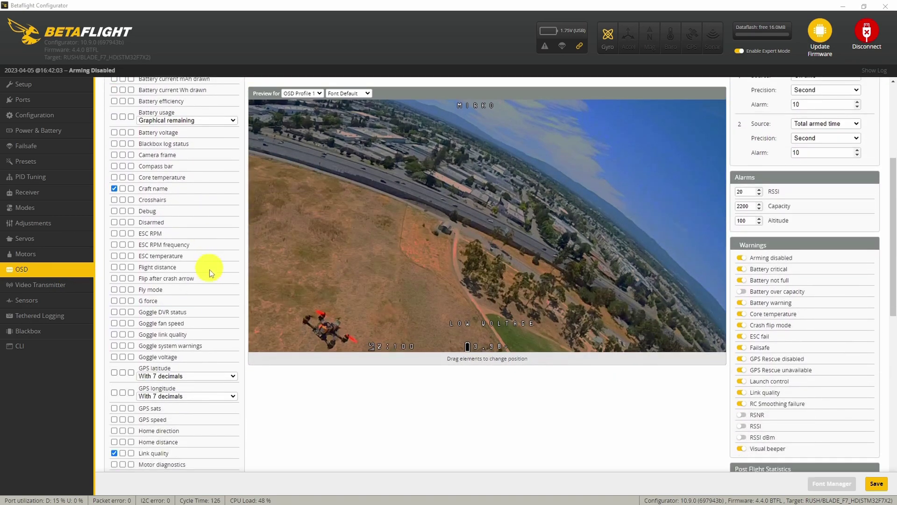
pyautogui.scroll(5, 211, 270)
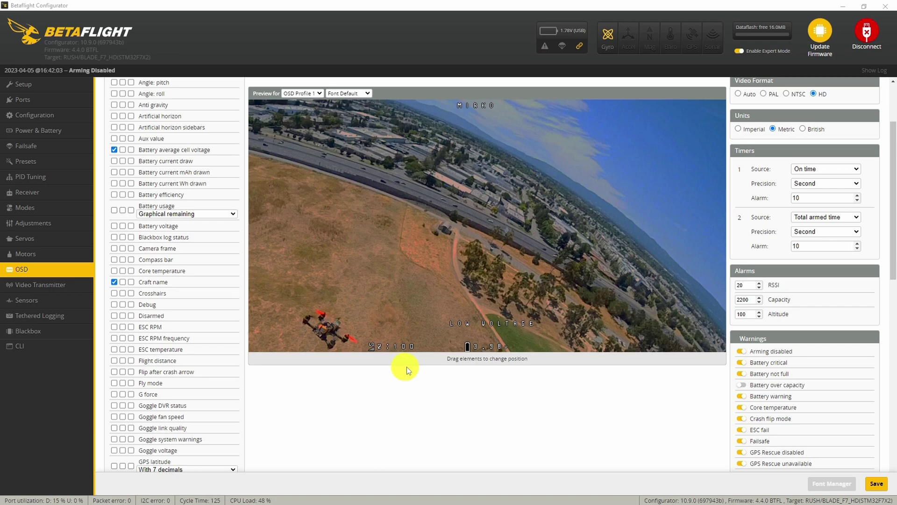
pyautogui.click(876, 486)
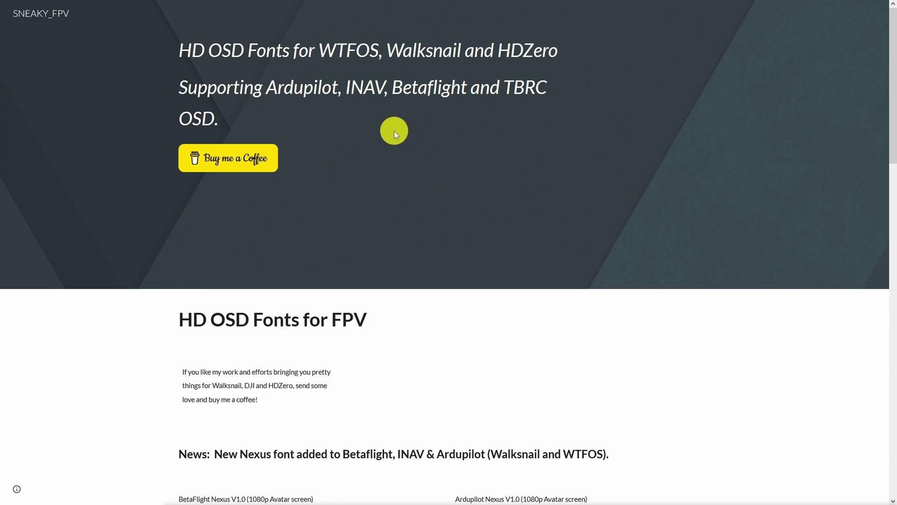
# Download the V1.3 folder of Betaflight fonts for WTFOS from the SNEAKY_FPV website.
pyautogui.scroll(-7, 408, 132)
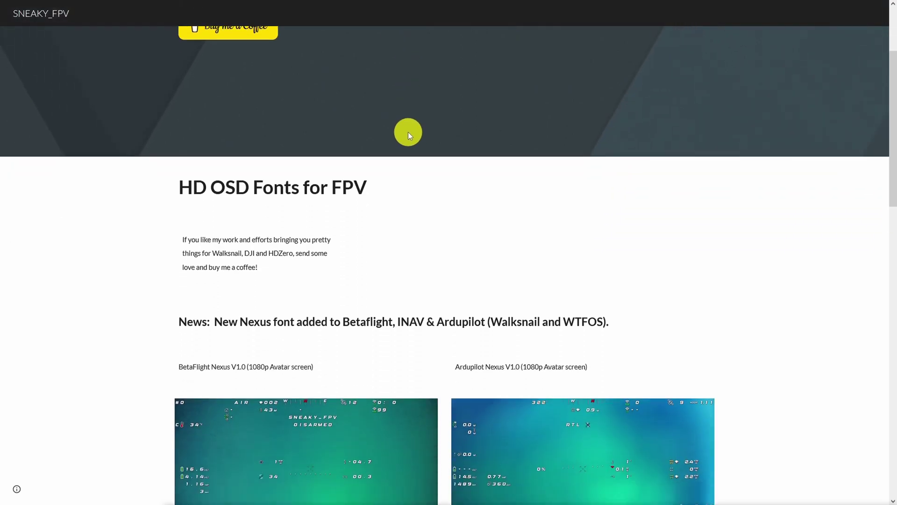
pyautogui.scroll(-7, 408, 131)
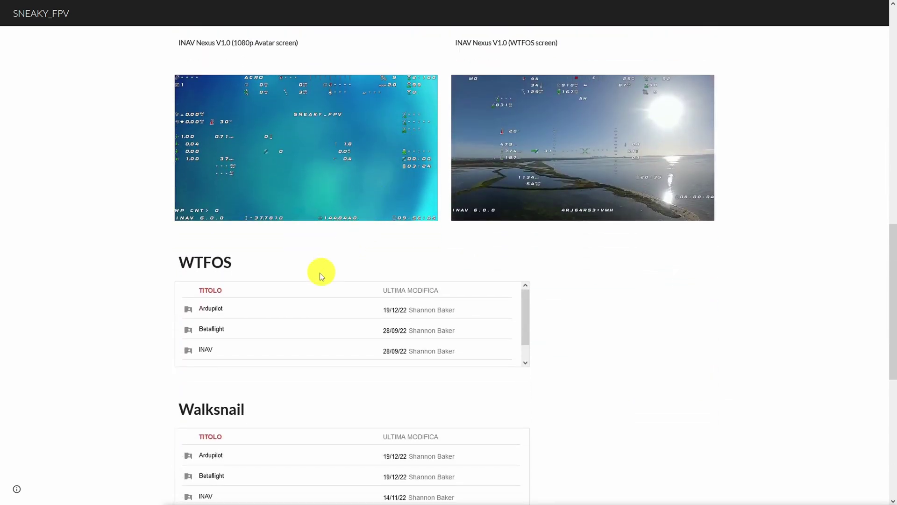
pyautogui.click(276, 329)
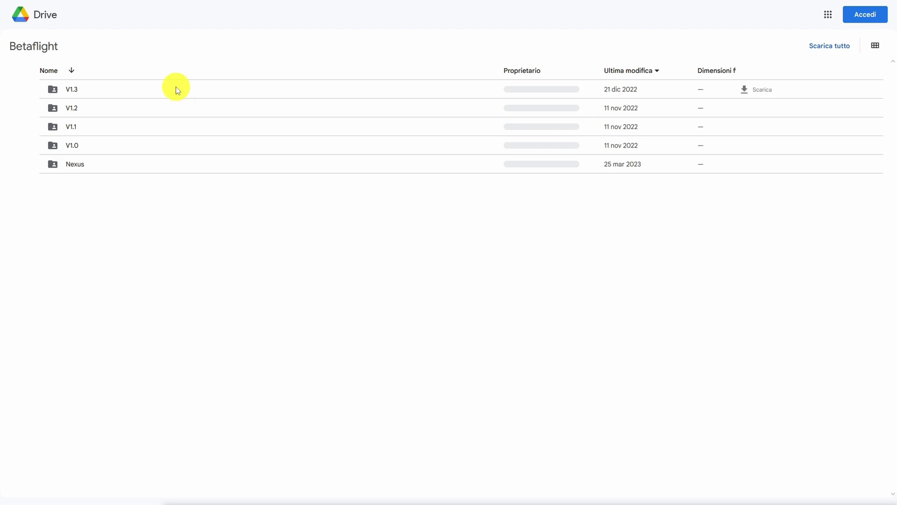
pyautogui.click(760, 91)
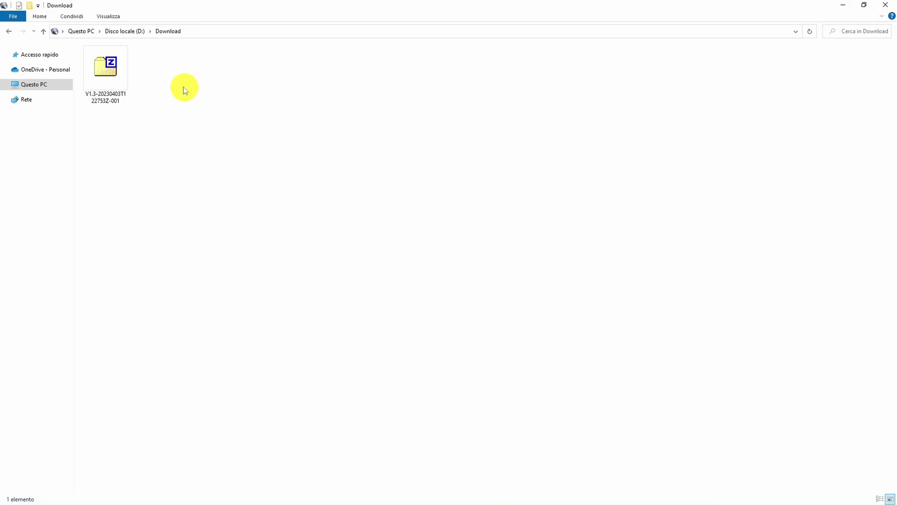
# Extract the downloaded V1.3 font archive with 7-Zip into a folder of the same name.
pyautogui.rightClick(103, 67)
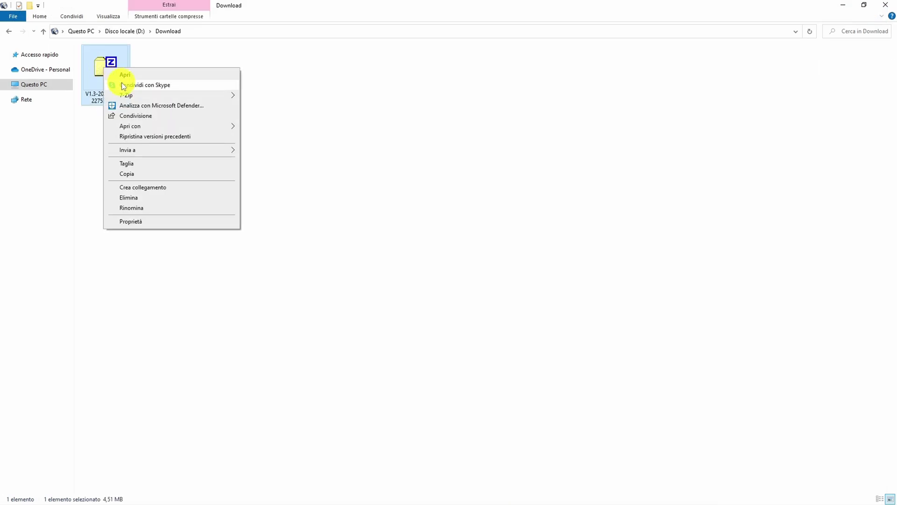
pyautogui.moveTo(190, 94)
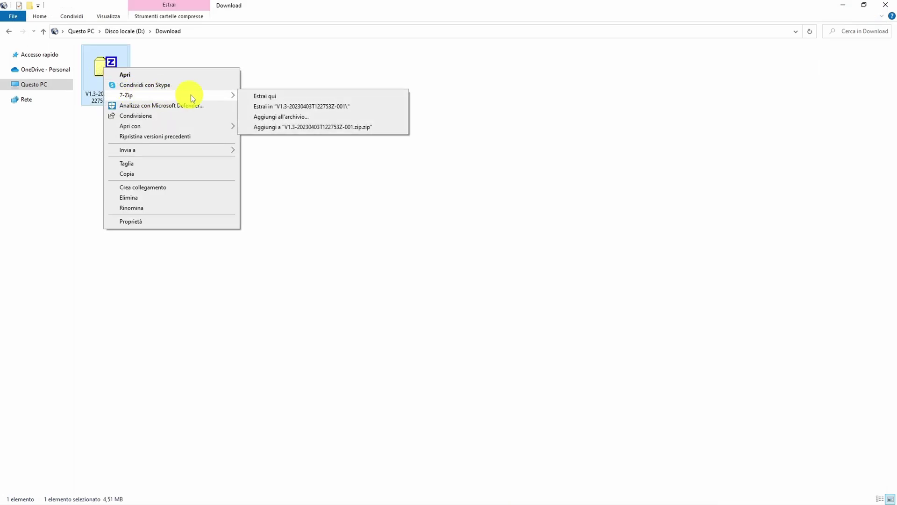
pyautogui.click(276, 107)
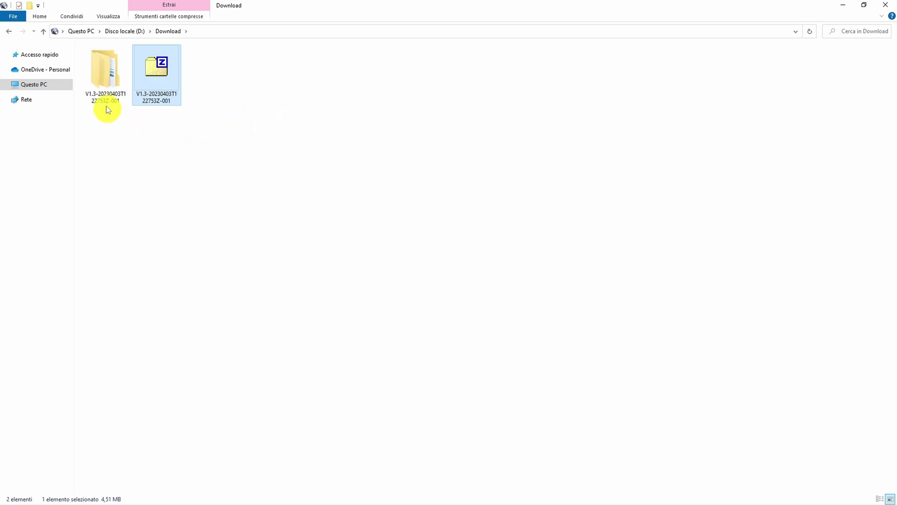
# Open the extracted V1.3 folder and preview the sample images of the Blinder, Conthrax and Sphere fonts.
pyautogui.doubleClick(102, 85)
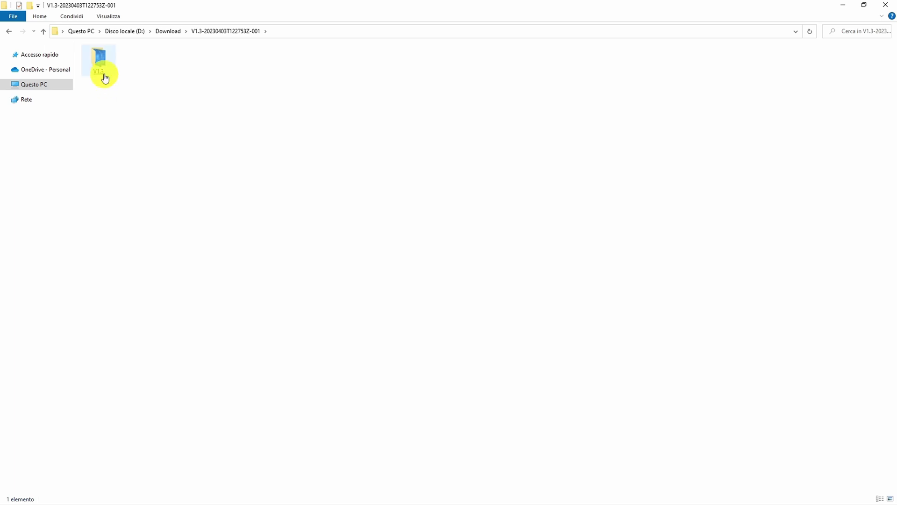
pyautogui.doubleClick(102, 68)
pyautogui.click(108, 70)
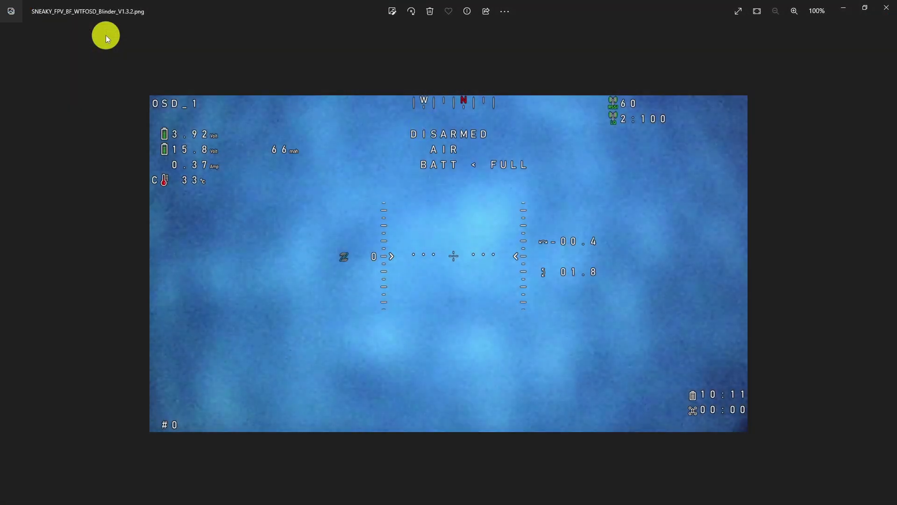
pyautogui.press('Right')
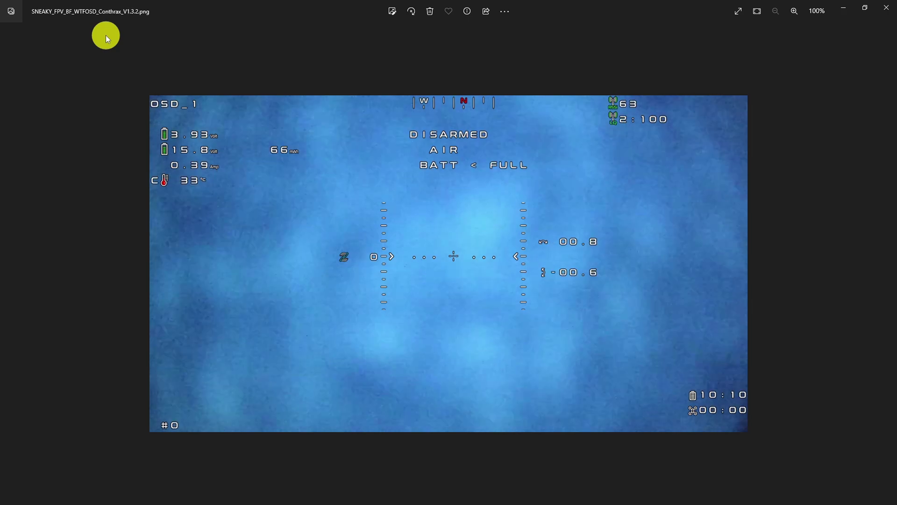
pyautogui.press('Right')
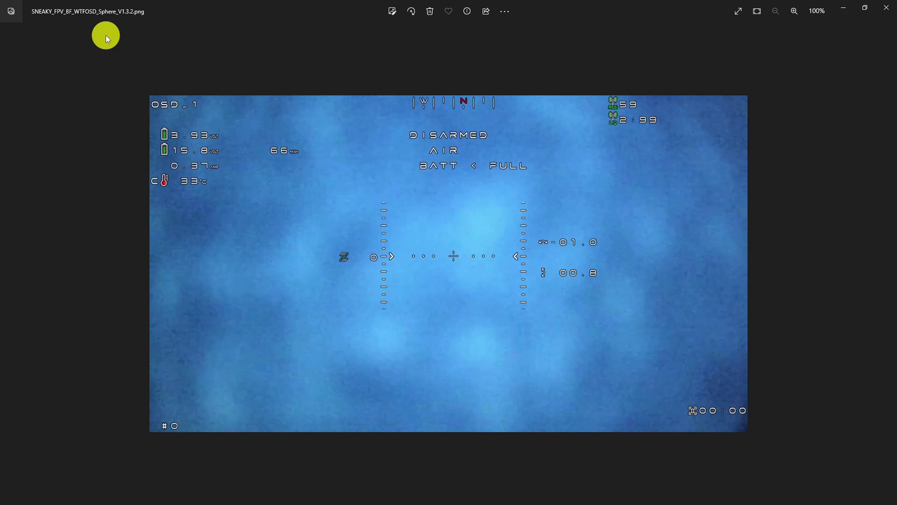
pyautogui.press('Right')
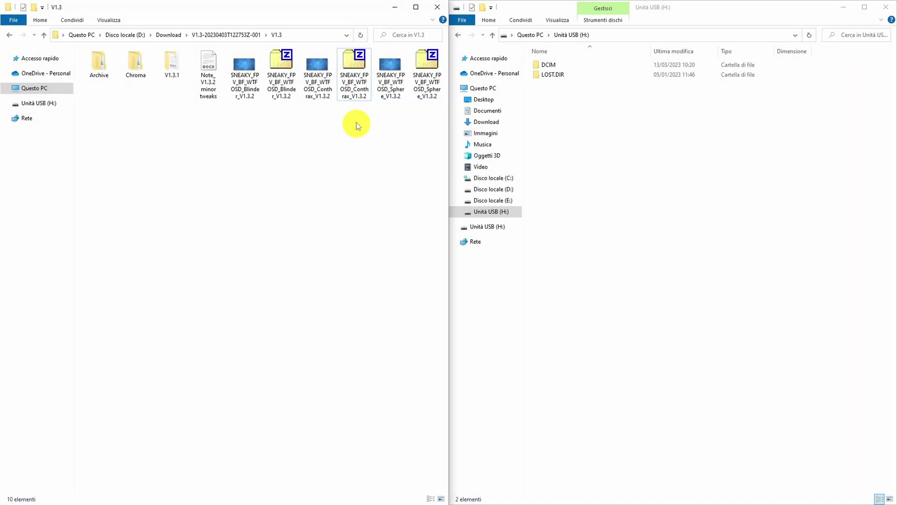
# Copy the four font .bin files from the Conthrax V1.3.2 archive to the root of USB drive H:.
pyautogui.doubleClick(355, 77)
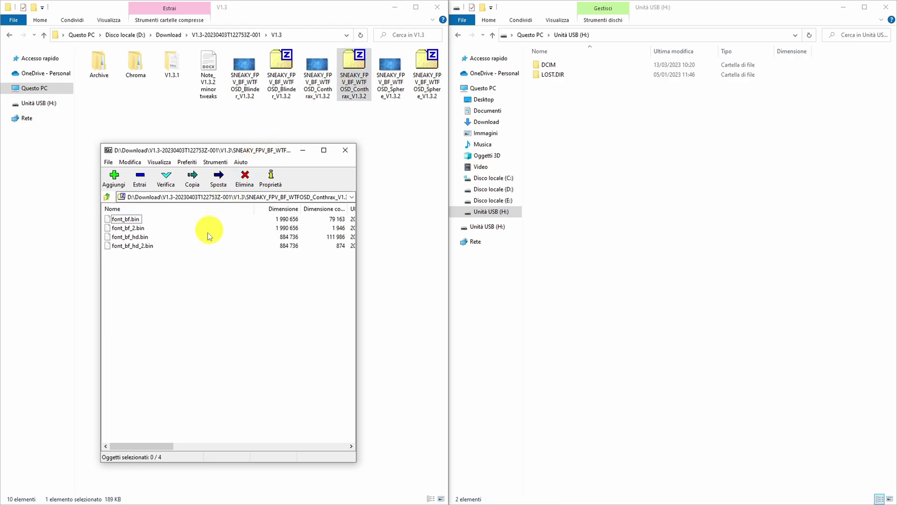
pyautogui.moveTo(174, 289); pyautogui.dragTo(592, 184)
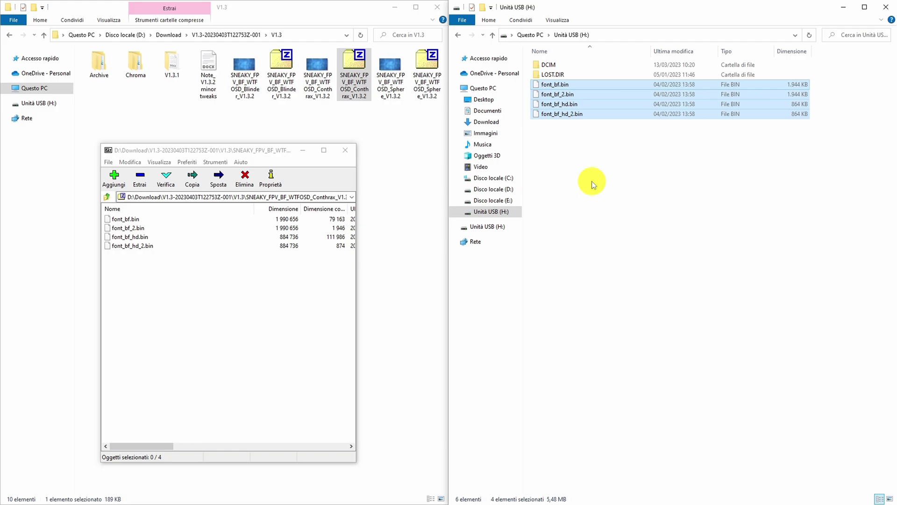
pyautogui.click(592, 182)
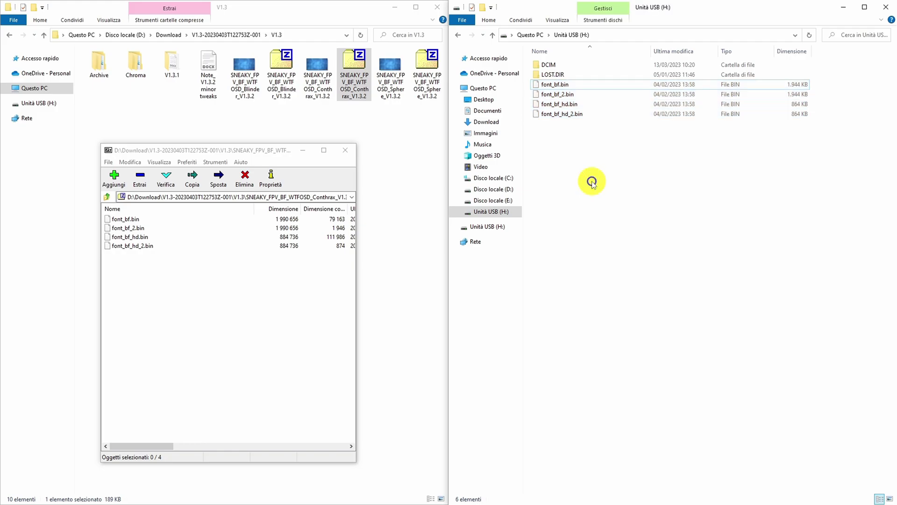